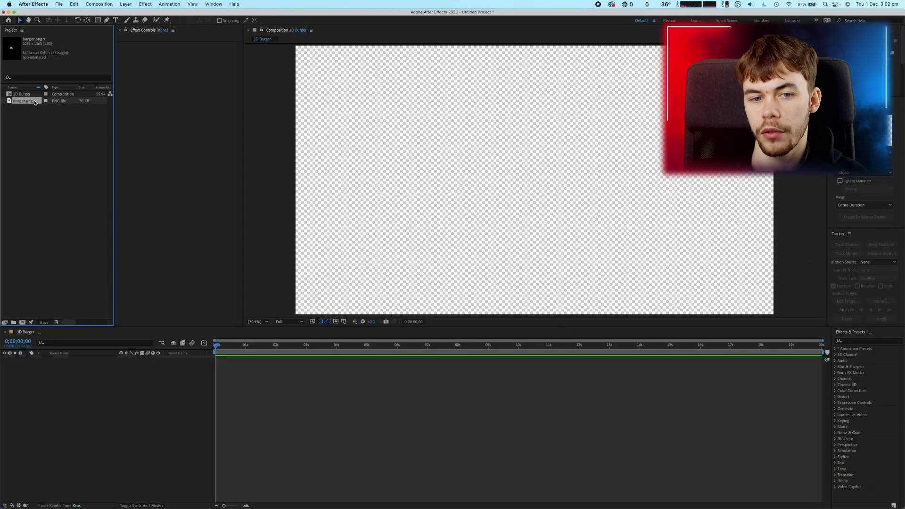
Add burger.png to the 3D Burger composition and make it a 3D layer
{"action": "left_click_drag", "start_coordinate": [63, 108], "coordinate": [156, 334]}
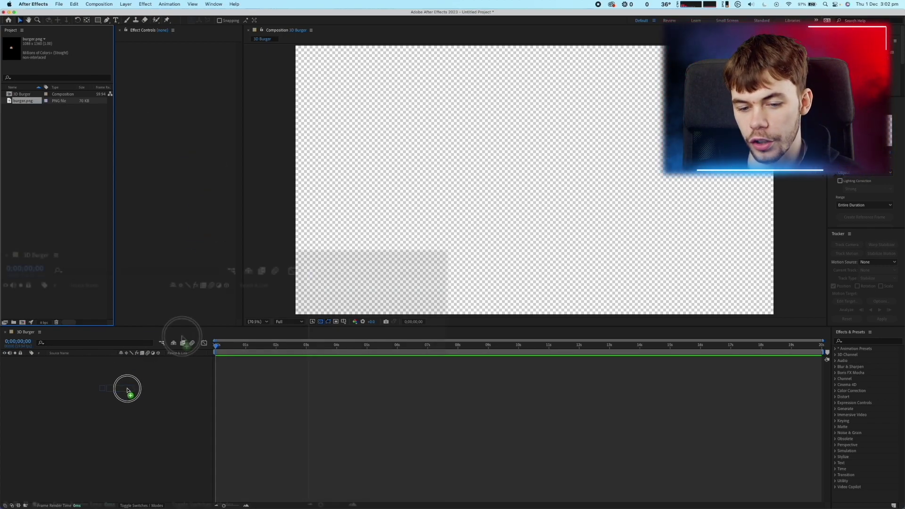
{"action": "left_click_drag", "start_coordinate": [128, 392], "coordinate": [125, 384]}
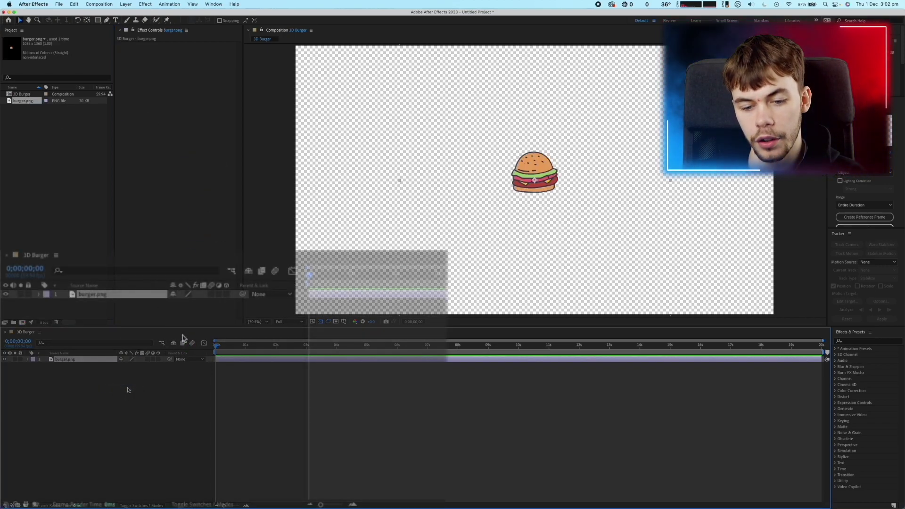
{"action": "left_click", "coordinate": [226, 295]}
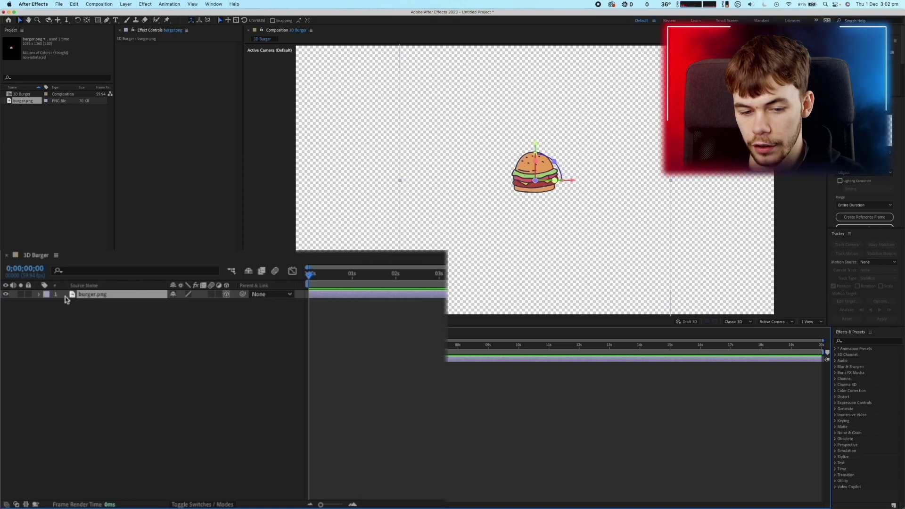
Separate the burger layer's Position into X, Y and Z Position properties
{"action": "left_click", "coordinate": [40, 296]}
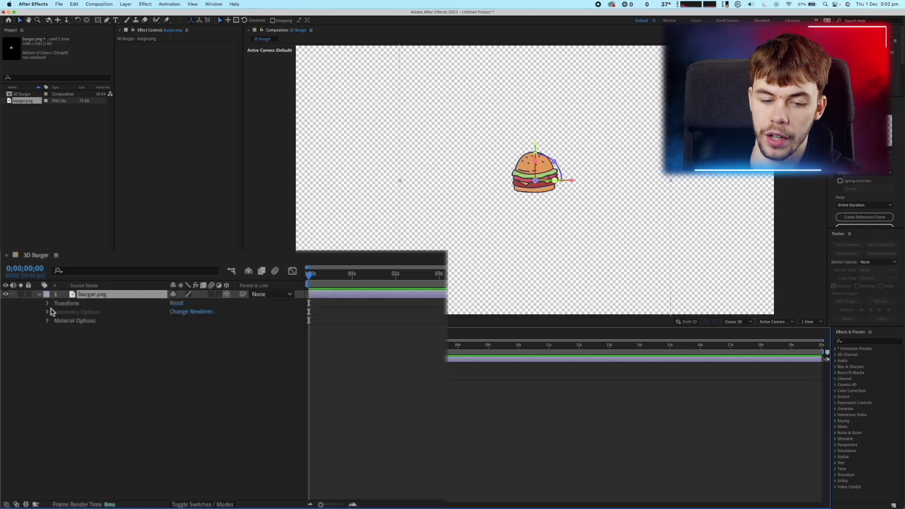
{"action": "left_click", "coordinate": [47, 303]}
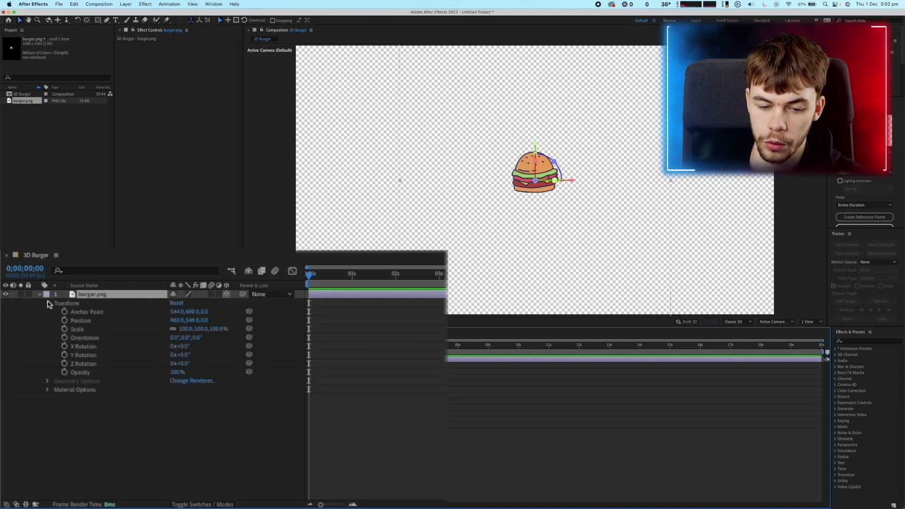
{"action": "left_click", "coordinate": [93, 322]}
{"action": "right_click", "coordinate": [94, 324]}
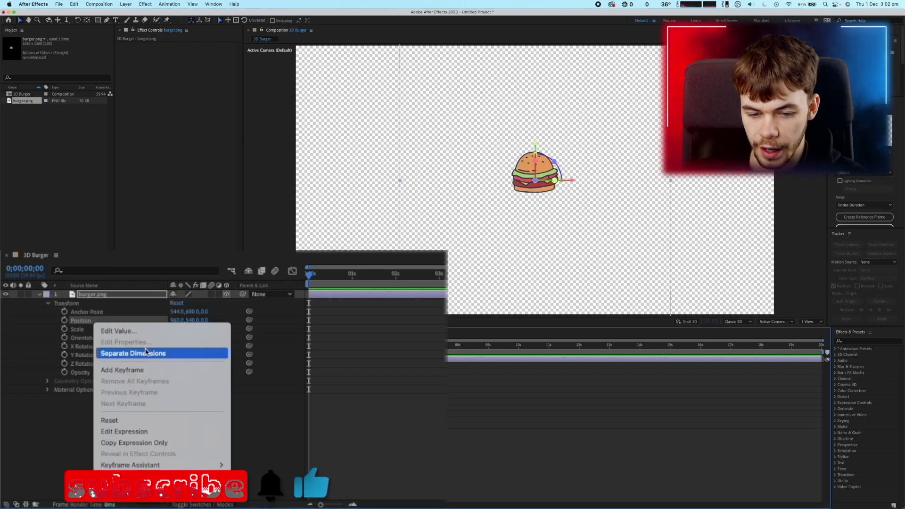
{"action": "left_click", "coordinate": [146, 353]}
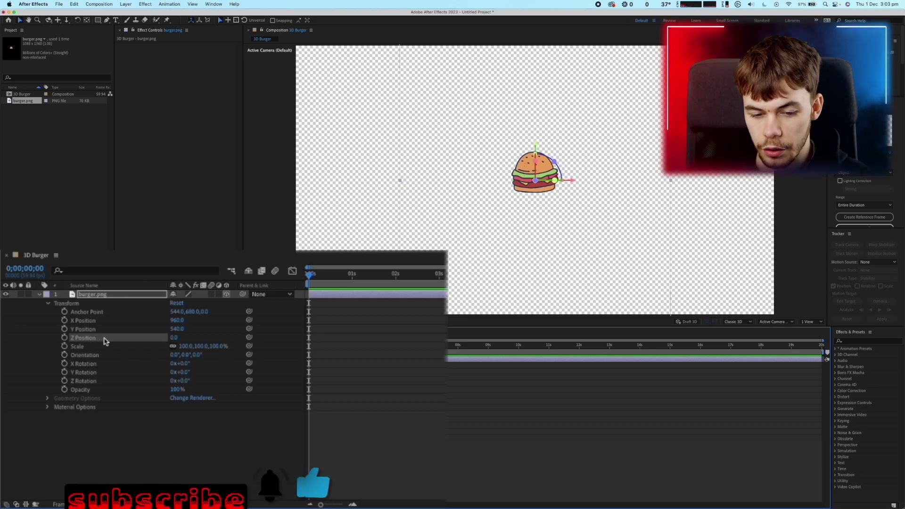
{"action": "right_click", "coordinate": [106, 341]}
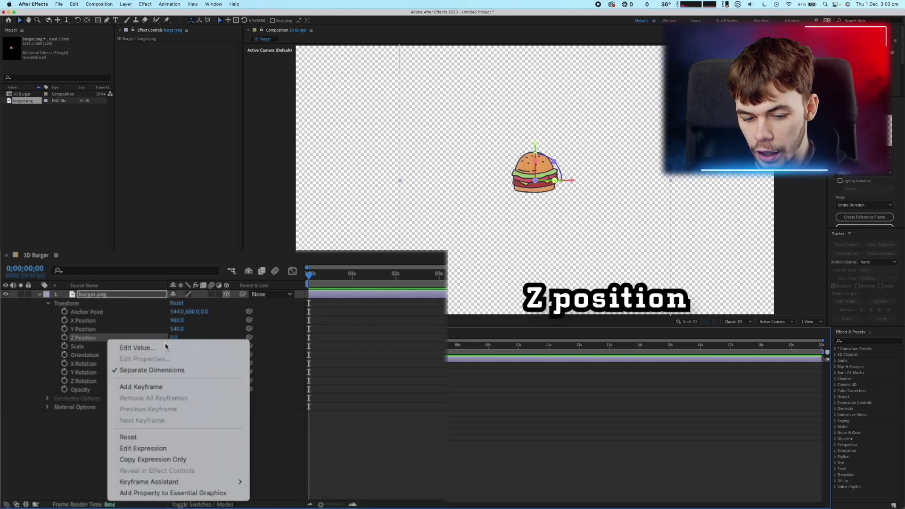
Replace the Z Position expression transform.zPosition with index, giving a depth of 1.0
{"action": "left_click", "coordinate": [162, 448]}
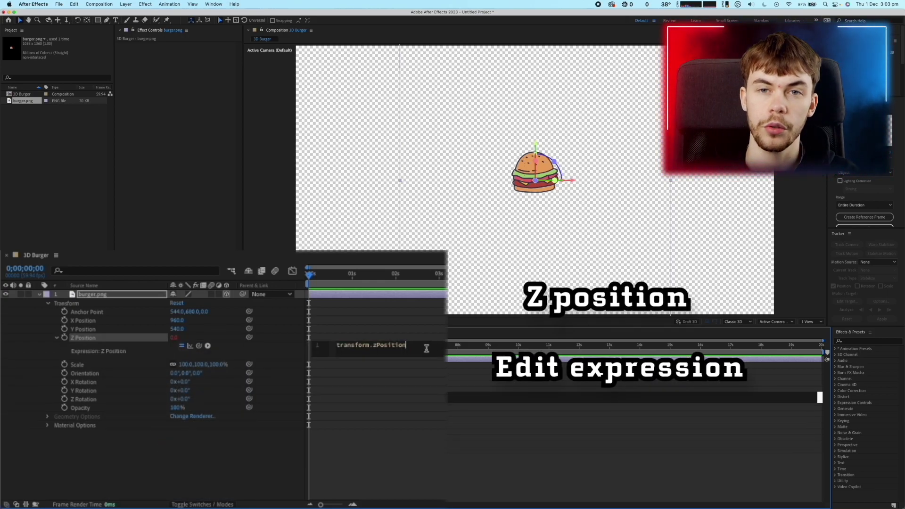
{"action": "triple_click", "coordinate": [313, 347]}
{"action": "type", "text": "index"}
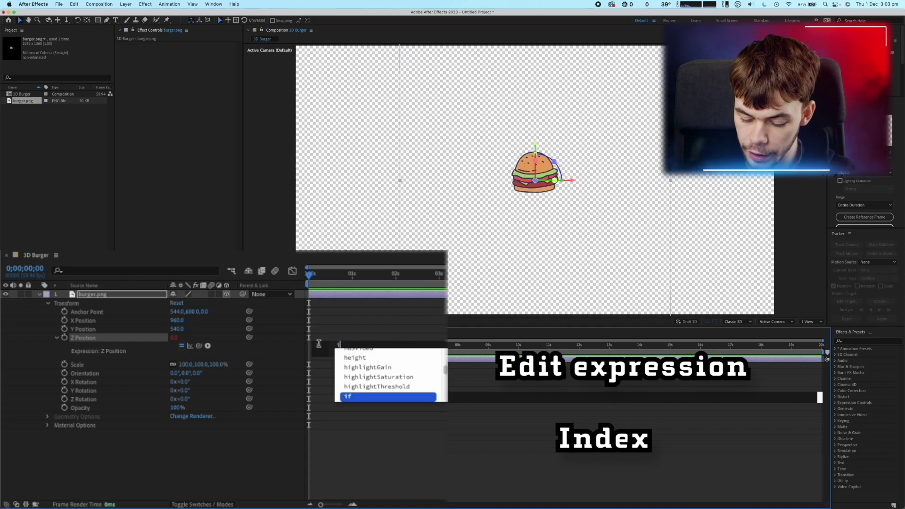
{"action": "key", "text": "Return"}
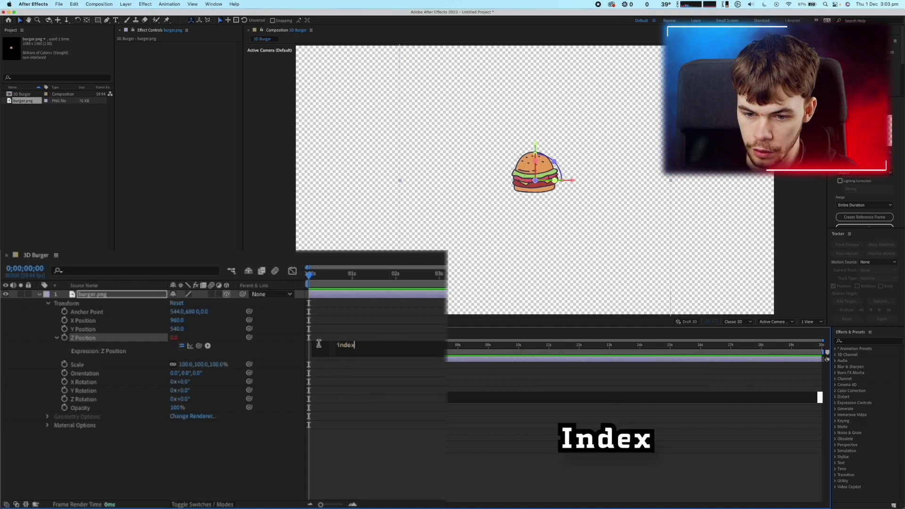
{"action": "left_click", "coordinate": [175, 341]}
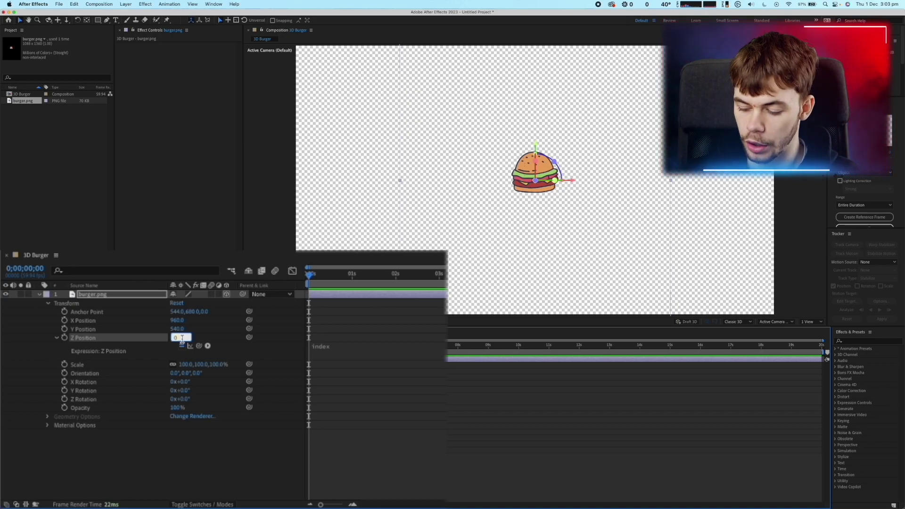
{"action": "left_click", "coordinate": [80, 342]}
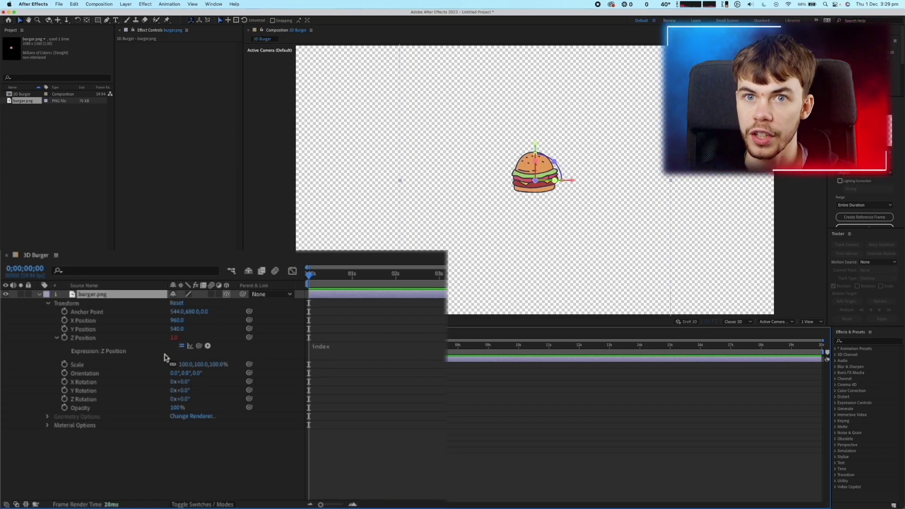
{"action": "left_click", "coordinate": [41, 296]}
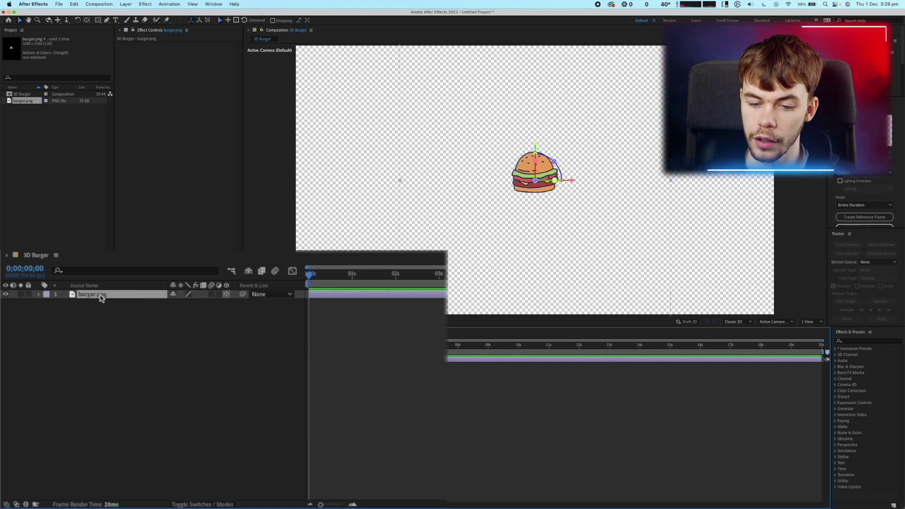
Duplicate the burger layer repeatedly into a stack of at least 34 layers
{"action": "key", "text": "super+d"}
{"action": "key", "text": "super+d"}
{"action": "key", "text": "super+d"}
{"action": "key", "text": "super+d"}
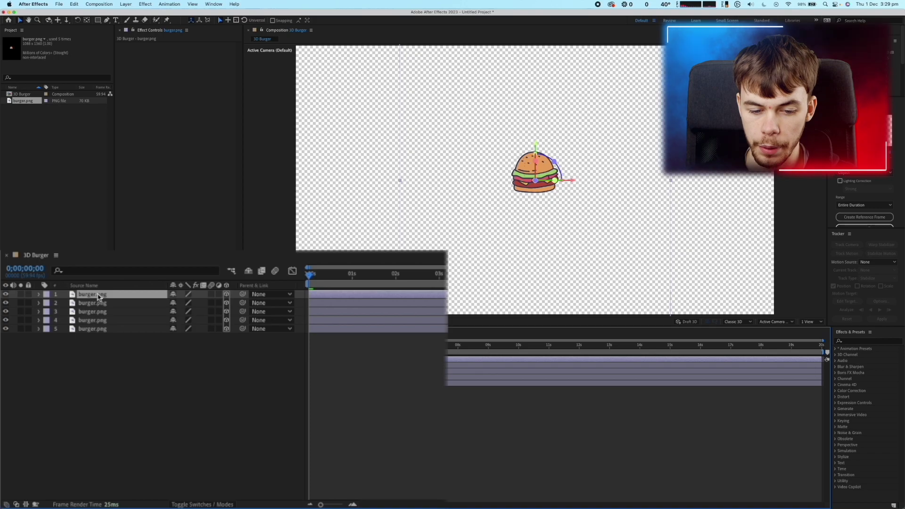
{"action": "key", "text": "super+d"}
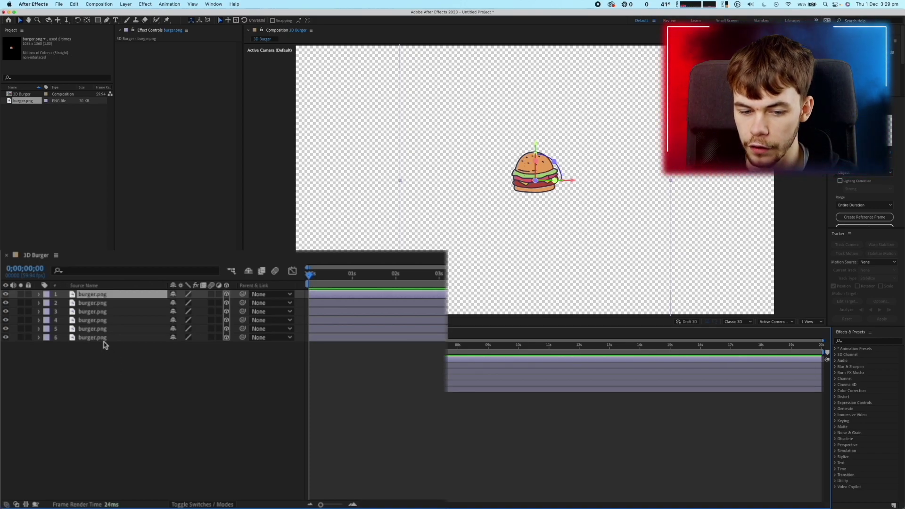
{"action": "left_click", "coordinate": [103, 338], "text": "shift"}
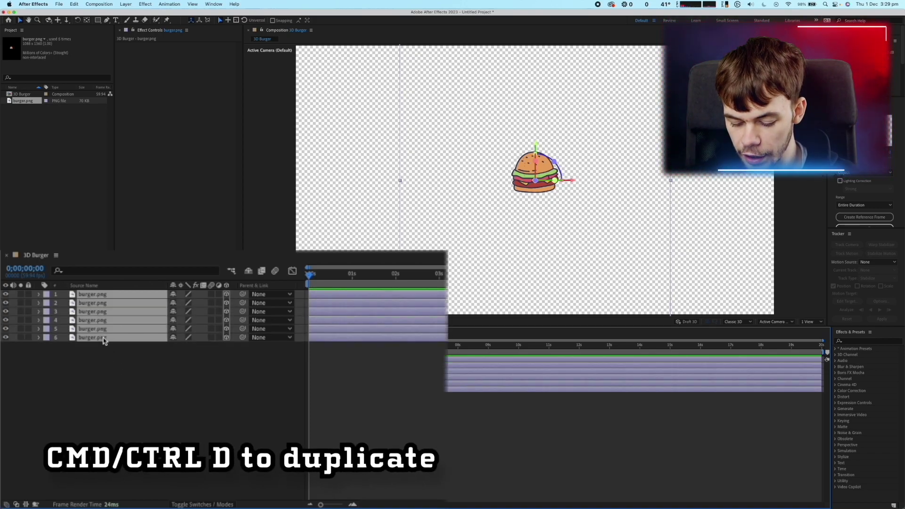
{"action": "key", "text": "super+d"}
{"action": "key", "text": "super+d"}
{"action": "key", "text": "super+d"}
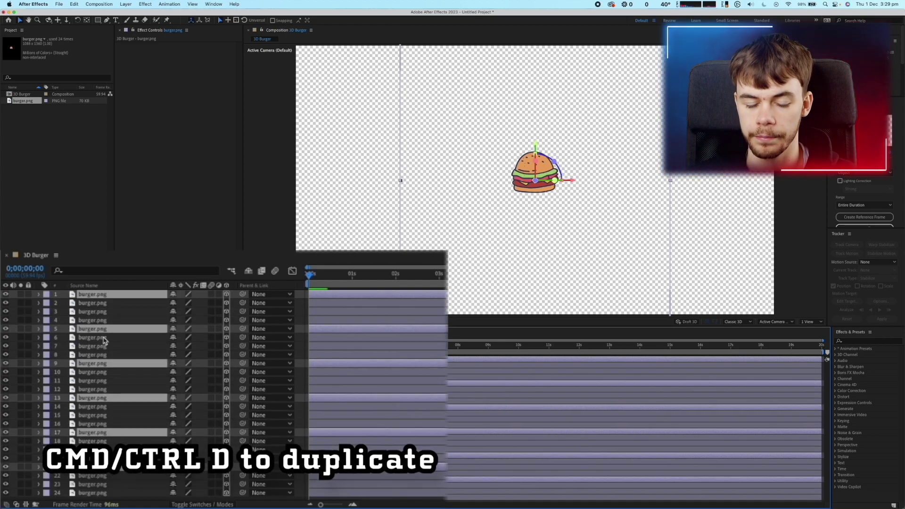
{"action": "key", "text": "super+d"}
{"action": "key", "text": "super+shift+a"}
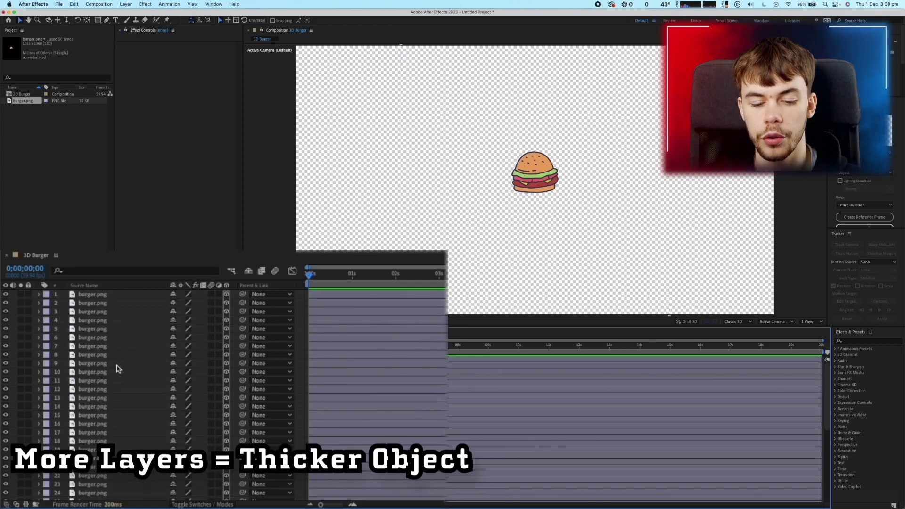
Check that layer 34's Z Position value reads 34
{"action": "left_click", "coordinate": [119, 295]}
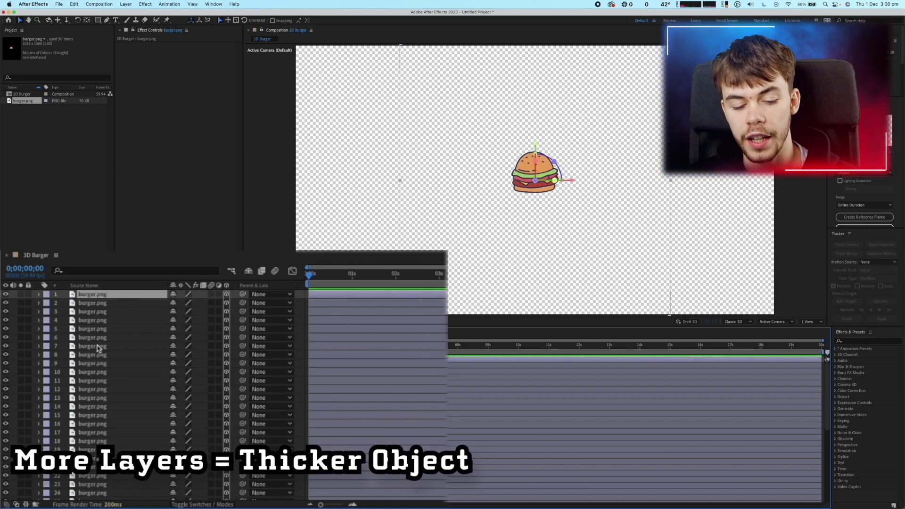
{"action": "scroll", "coordinate": [38, 459], "scroll_direction": "down", "scroll_amount": 5}
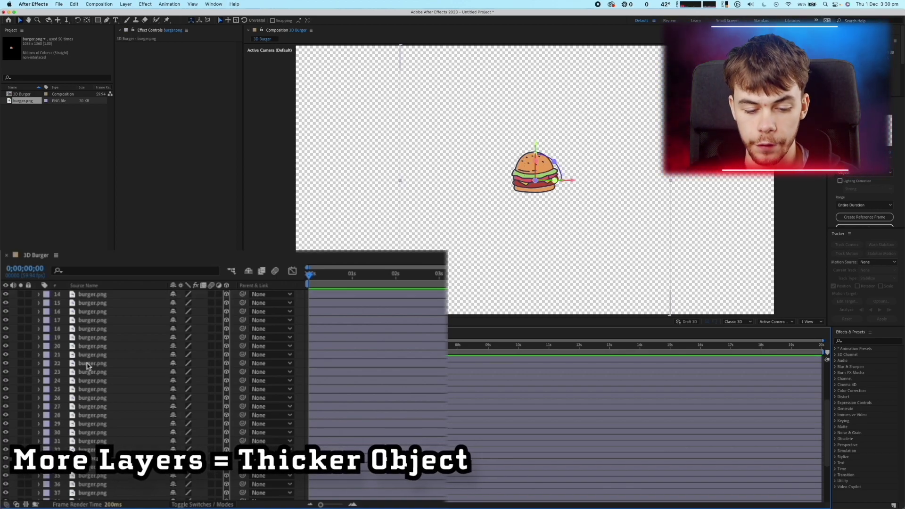
{"action": "left_click", "coordinate": [39, 467]}
{"action": "left_click", "coordinate": [46, 451]}
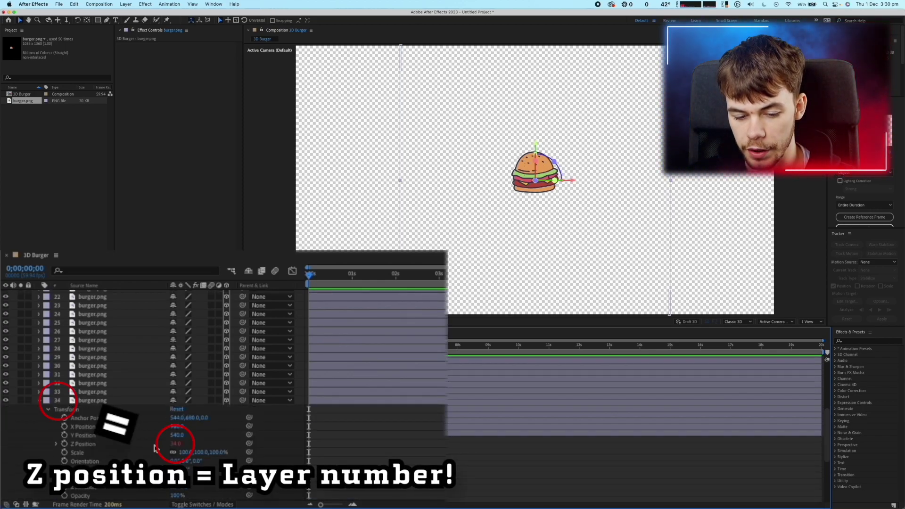
{"action": "left_click", "coordinate": [81, 400]}
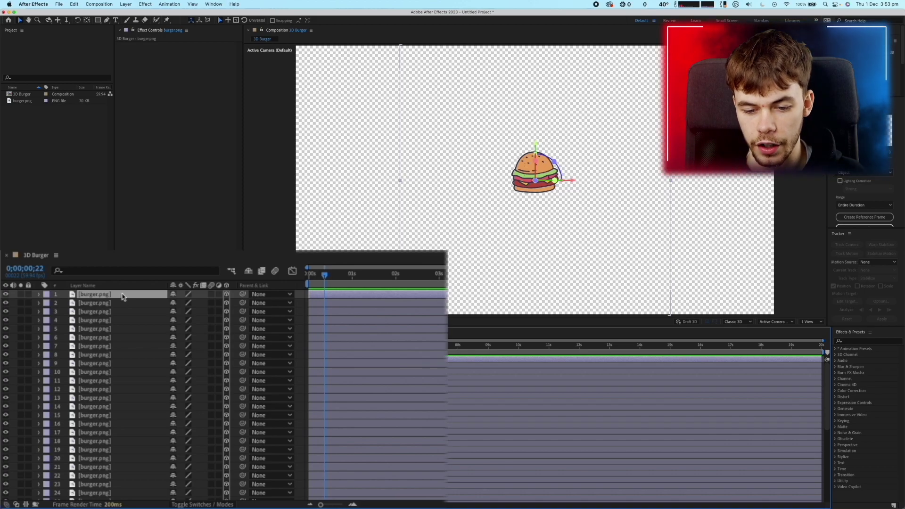
{"action": "scroll", "coordinate": [127, 310], "scroll_direction": "down", "scroll_amount": 8}
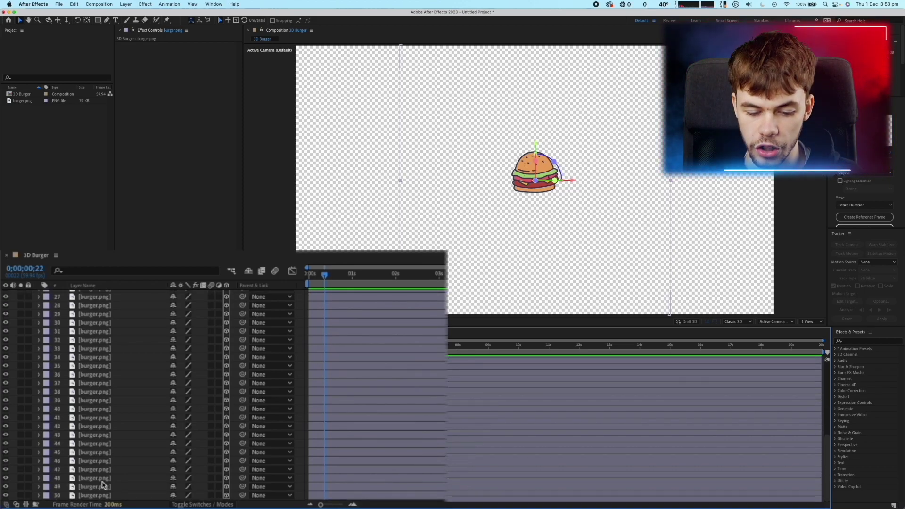
Pre-compose all burger layers into '3D Burger' and turn that layer into 3D
{"action": "left_click", "coordinate": [120, 497], "text": "shift"}
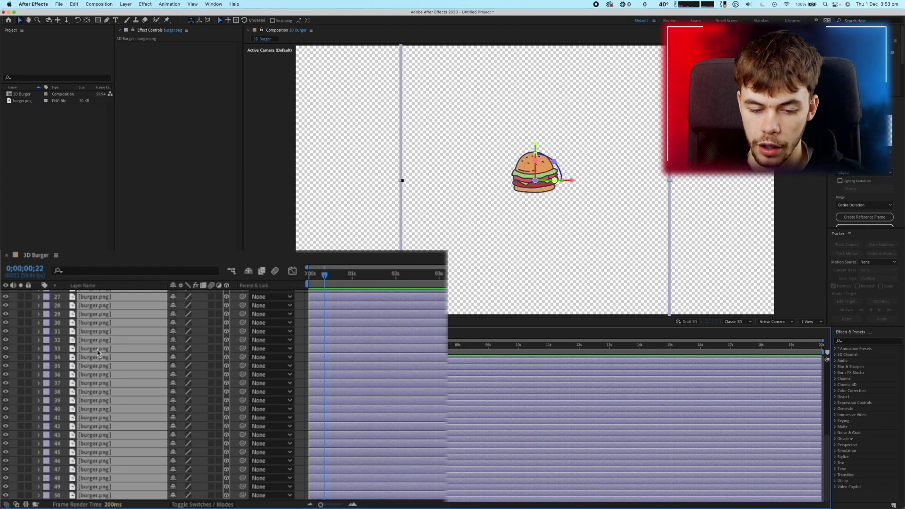
{"action": "right_click", "coordinate": [113, 350]}
{"action": "mouse_move", "coordinate": [135, 347]}
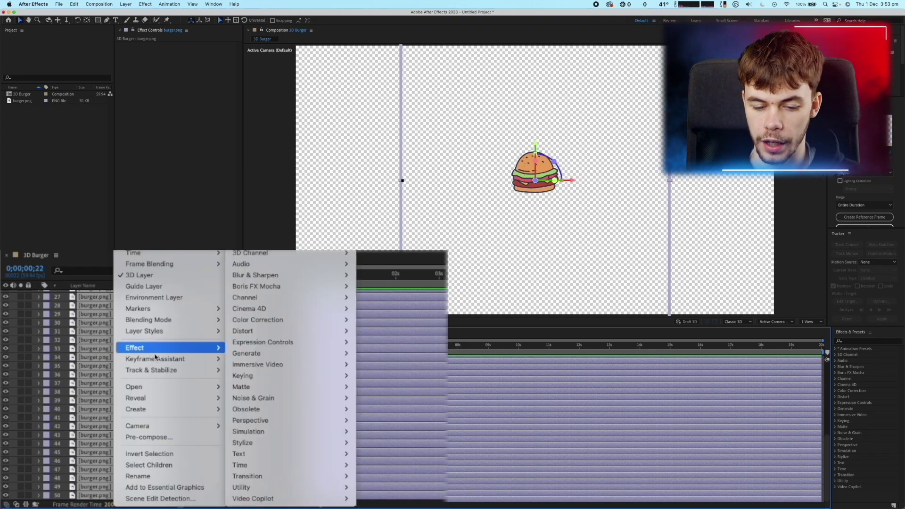
{"action": "left_click", "coordinate": [186, 439]}
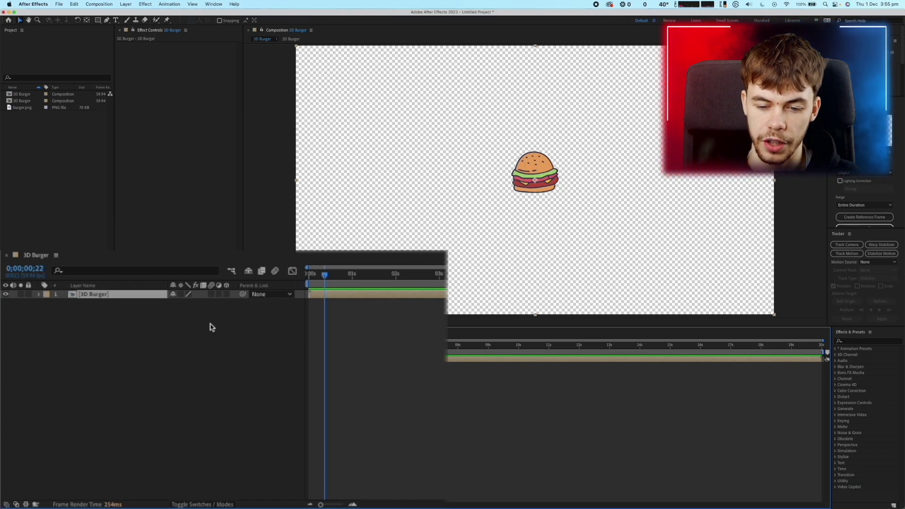
{"action": "left_click", "coordinate": [227, 295]}
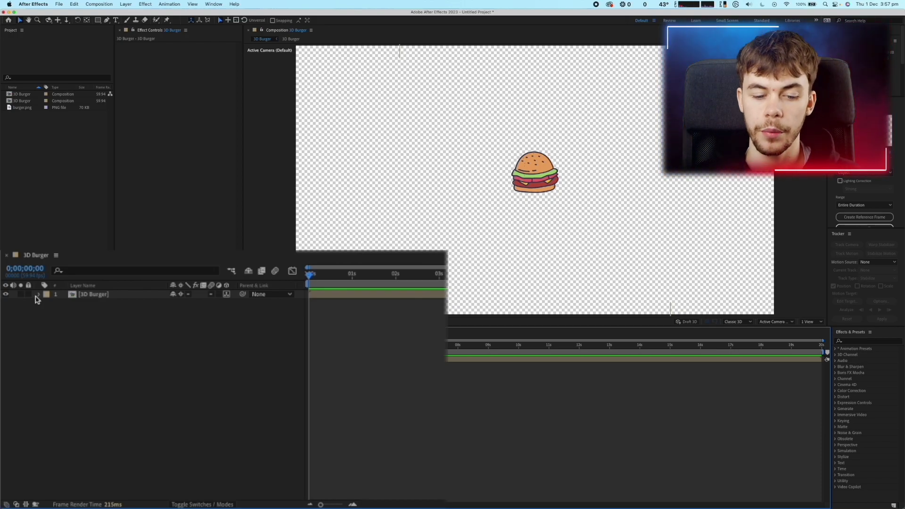
Rotate the 3D Burger's Orientation Y sideways to reveal its thickness
{"action": "left_click", "coordinate": [41, 295]}
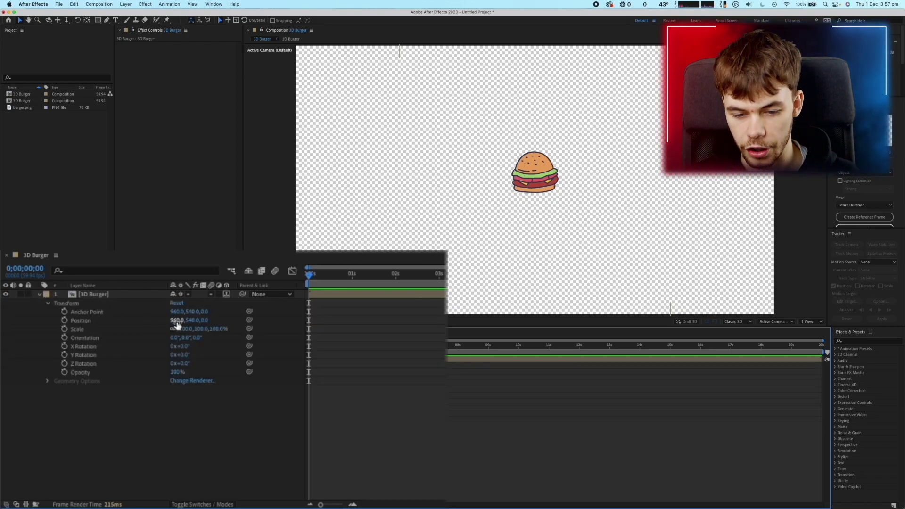
{"action": "left_click_drag", "start_coordinate": [182, 337], "coordinate": [210, 333]}
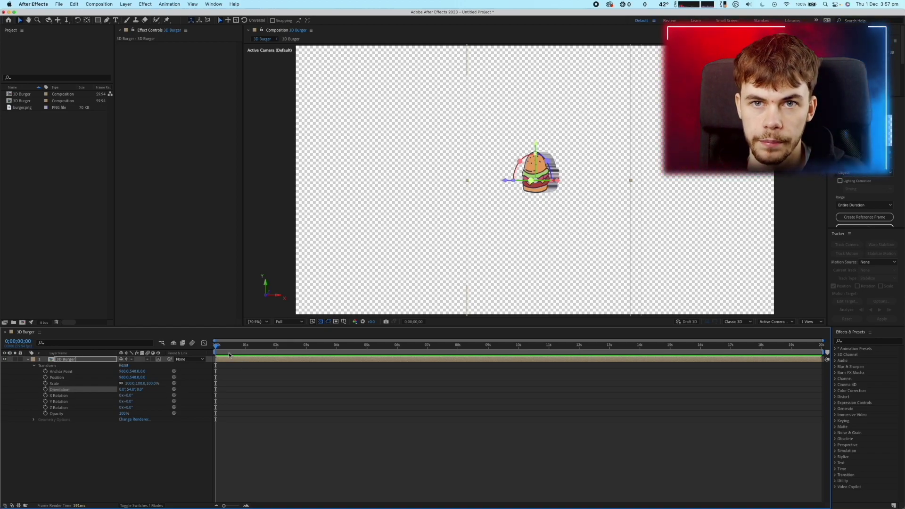
Set a later Orientation keyframe and preview the spinning burger
{"action": "left_click_drag", "start_coordinate": [123, 389], "coordinate": [143, 391]}
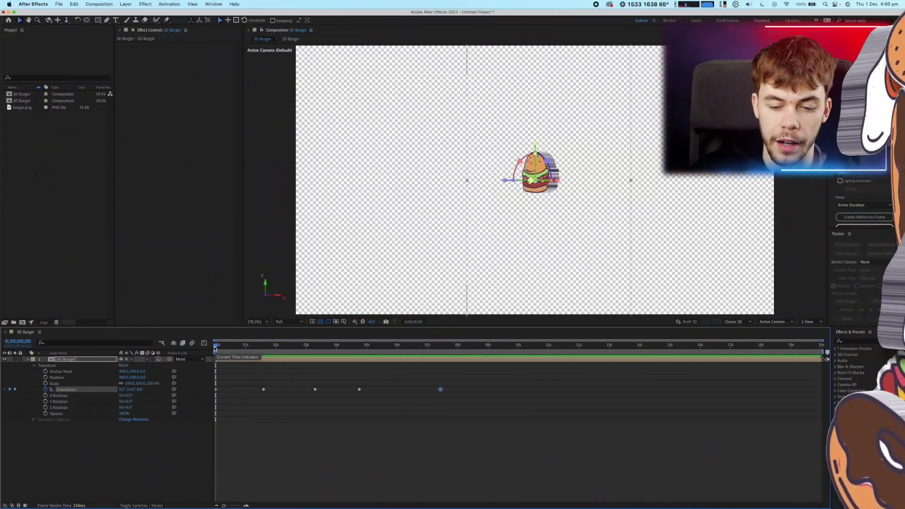
{"action": "key", "text": "space"}
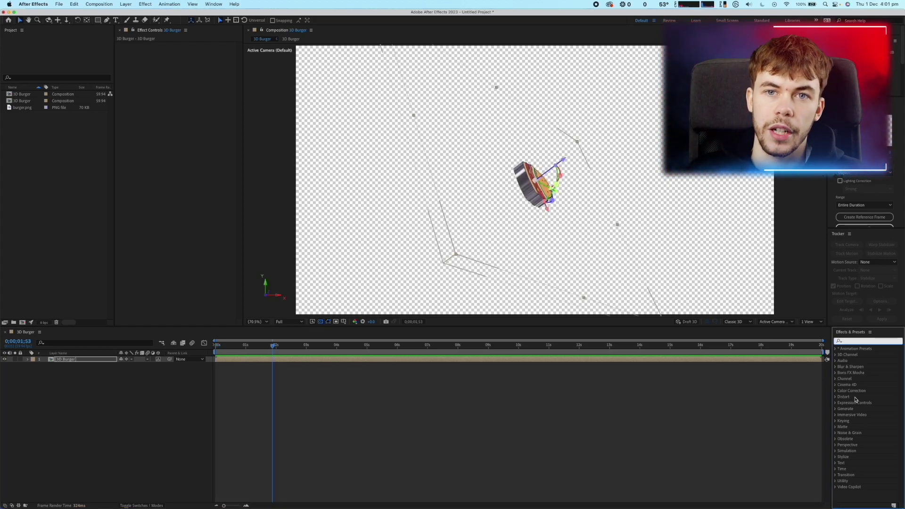
{"action": "type", "text": "shadow"}
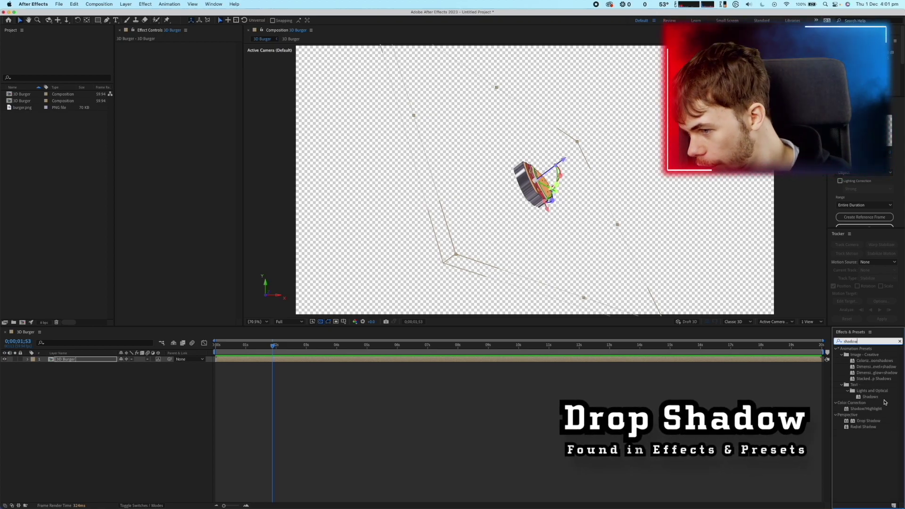
Apply the Drop Shadow effect to the 3D Burger layer
{"action": "left_click_drag", "start_coordinate": [876, 422], "coordinate": [394, 361]}
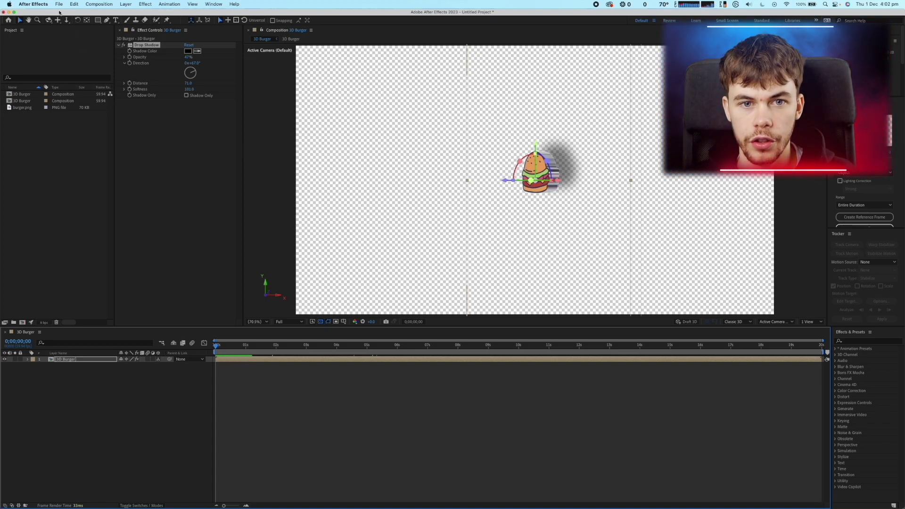
{"action": "left_click", "coordinate": [59, 4]}
{"action": "mouse_move", "coordinate": [85, 123]}
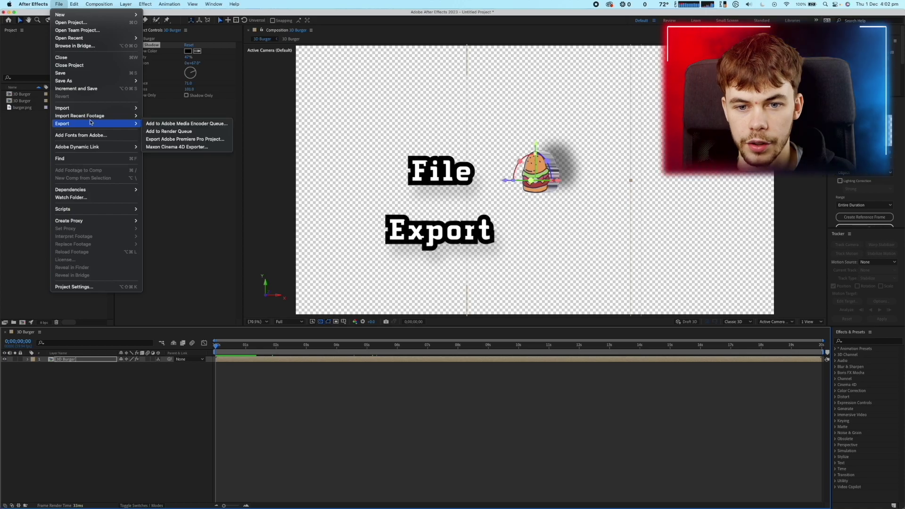
Send the 3D Burger composition to the Render Queue
{"action": "left_click", "coordinate": [192, 132]}
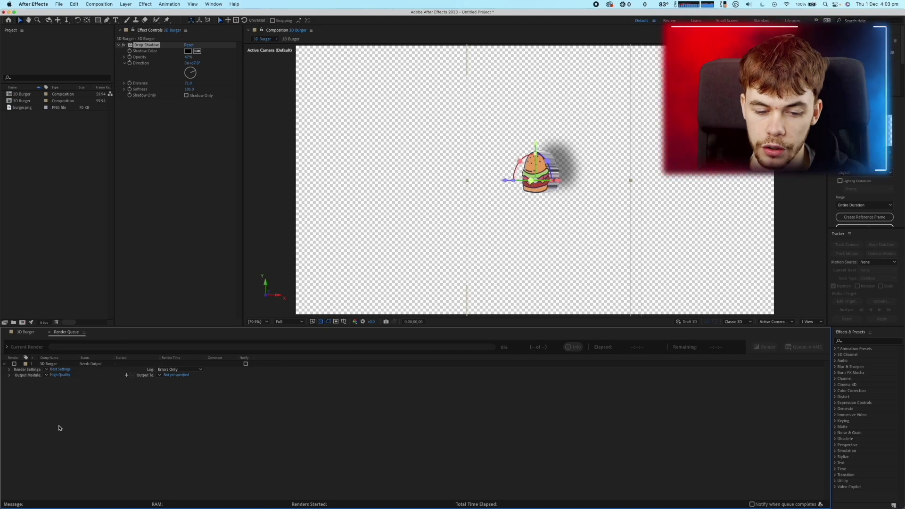
{"action": "left_click", "coordinate": [61, 375]}
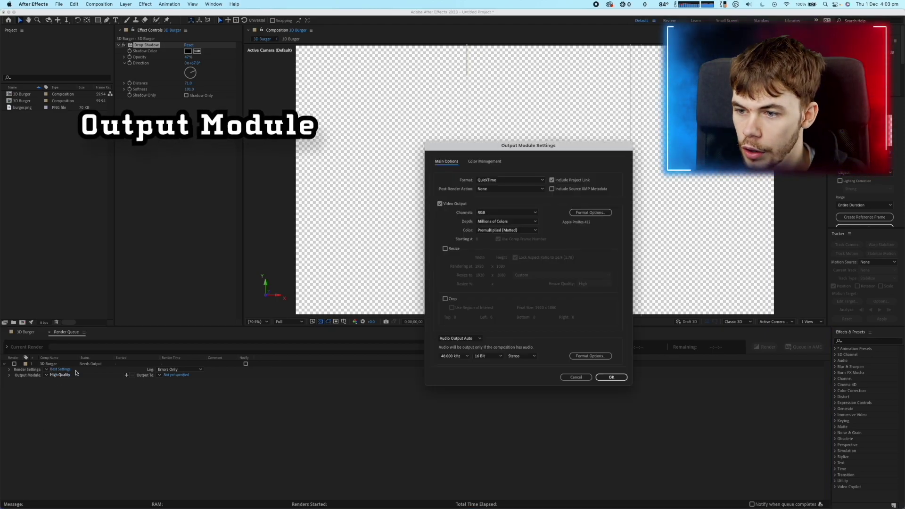
Choose Animation as the QuickTime video codec and RGB + Alpha output channels
{"action": "left_click", "coordinate": [601, 215]}
{"action": "left_click", "coordinate": [493, 157]}
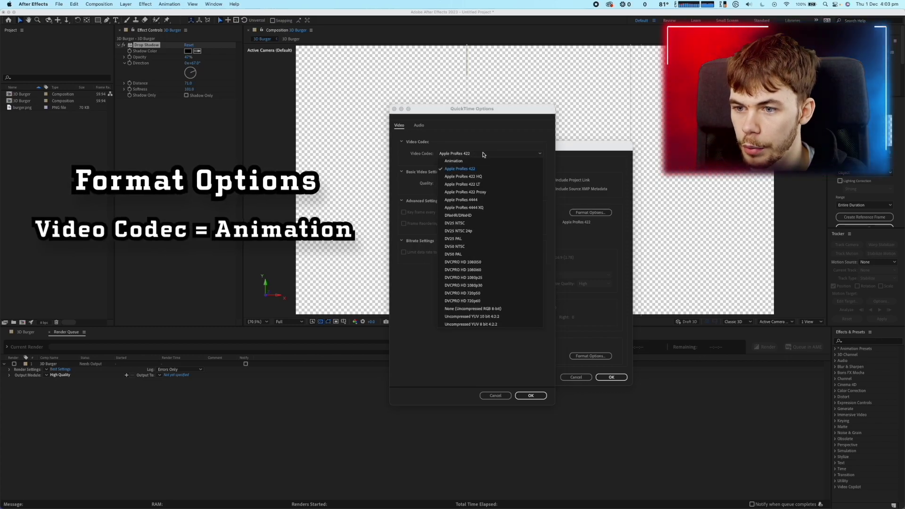
{"action": "left_click", "coordinate": [445, 166]}
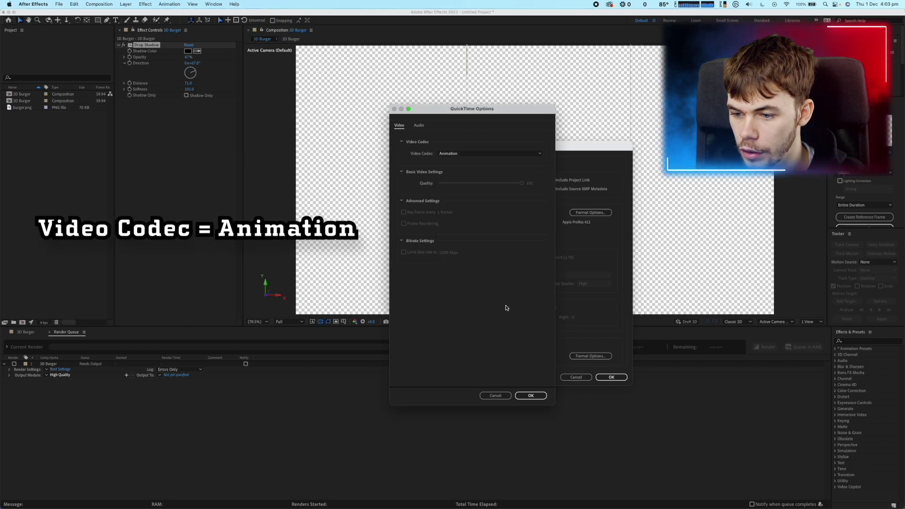
{"action": "left_click", "coordinate": [531, 395]}
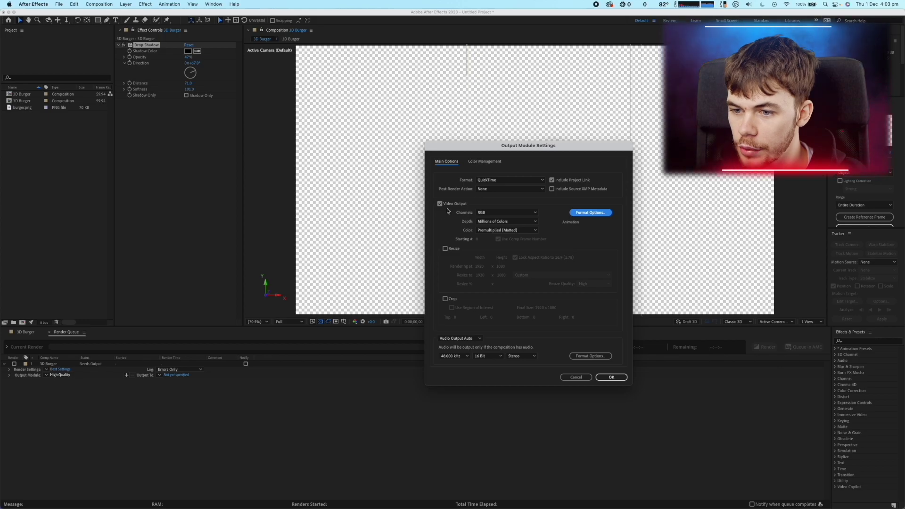
{"action": "left_click", "coordinate": [512, 215]}
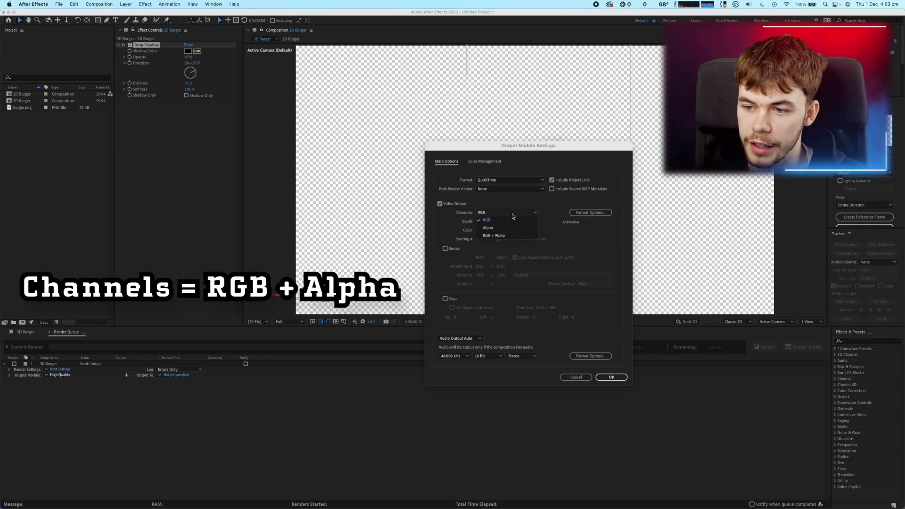
{"action": "left_click", "coordinate": [490, 237]}
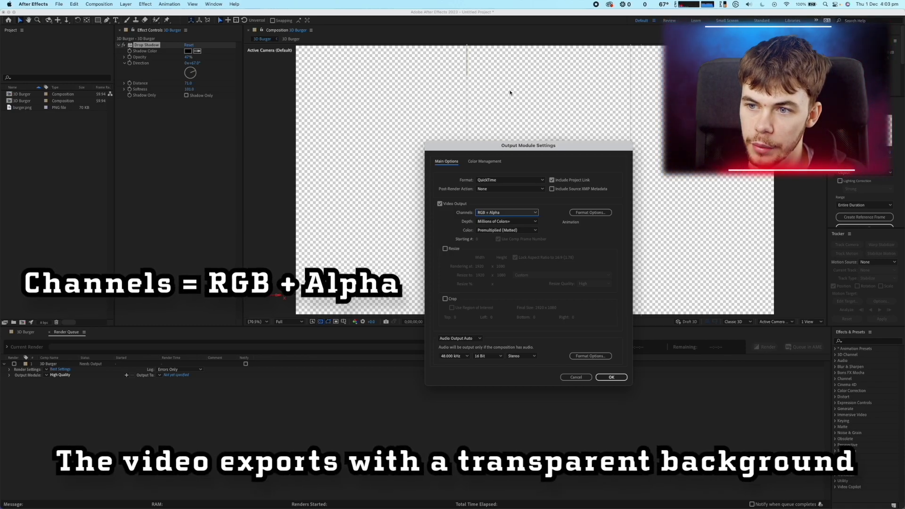